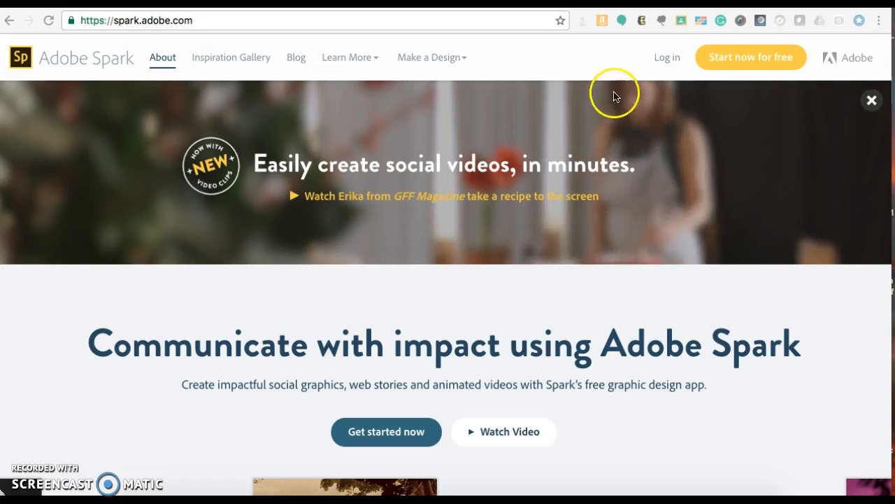
- Log in to Adobe Spark with the second listed Google account and dismiss the mobile apps offer
{"action": "left_click", "coordinate": [747, 60]}
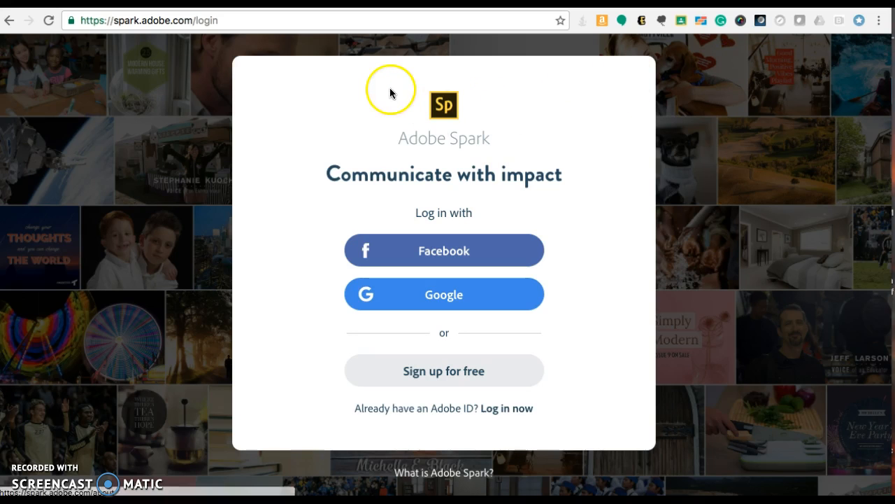
{"action": "left_click", "coordinate": [446, 300]}
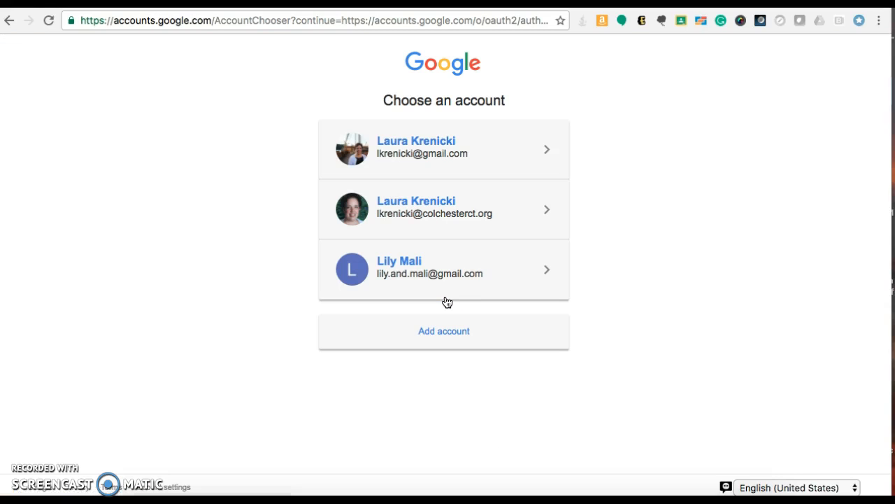
{"action": "left_click", "coordinate": [438, 190]}
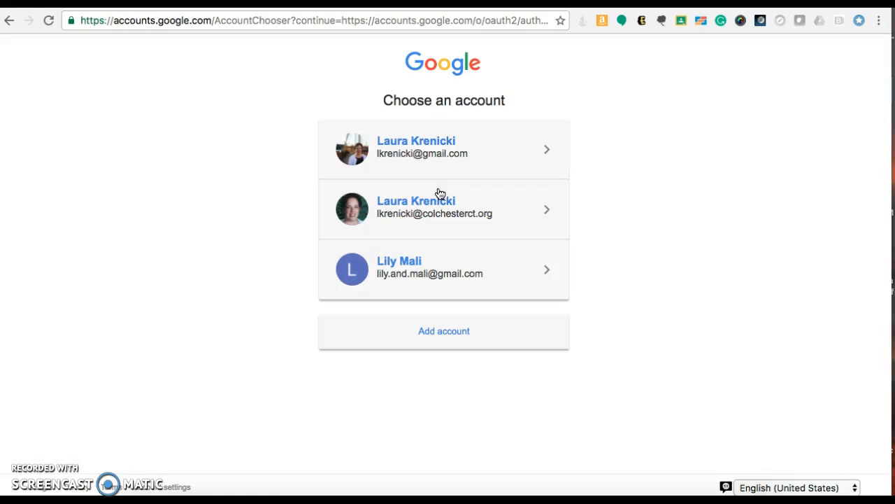
{"action": "left_click", "coordinate": [440, 193]}
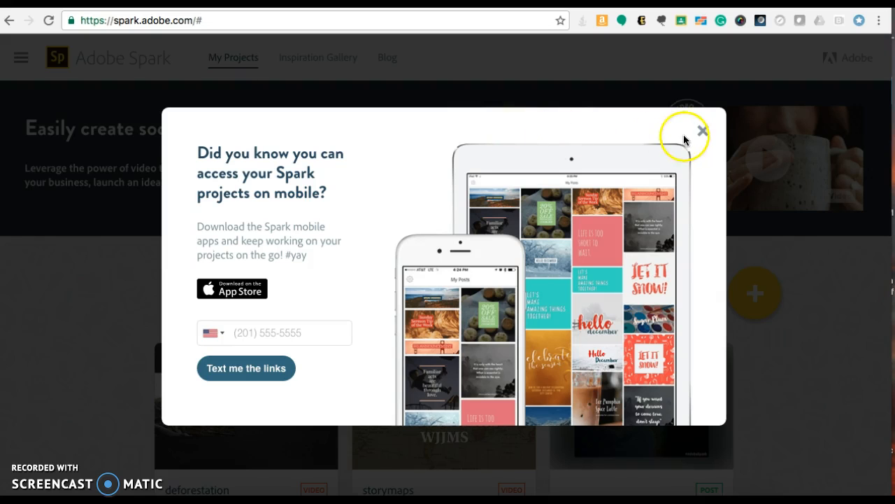
{"action": "left_click", "coordinate": [702, 131]}
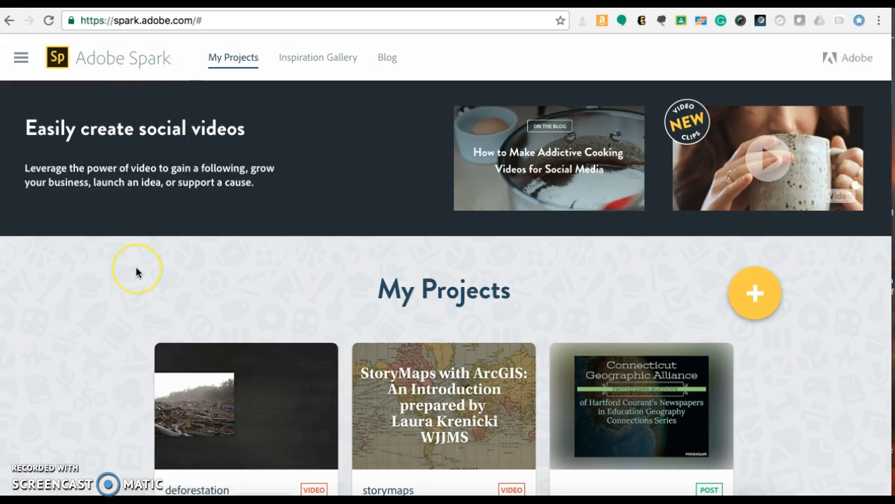
- Create a new video project with the title "geography"
{"action": "scroll", "coordinate": [136, 272], "scroll_direction": "down", "scroll_amount": 2}
{"action": "scroll", "coordinate": [136, 272], "scroll_direction": "down", "scroll_amount": 4}
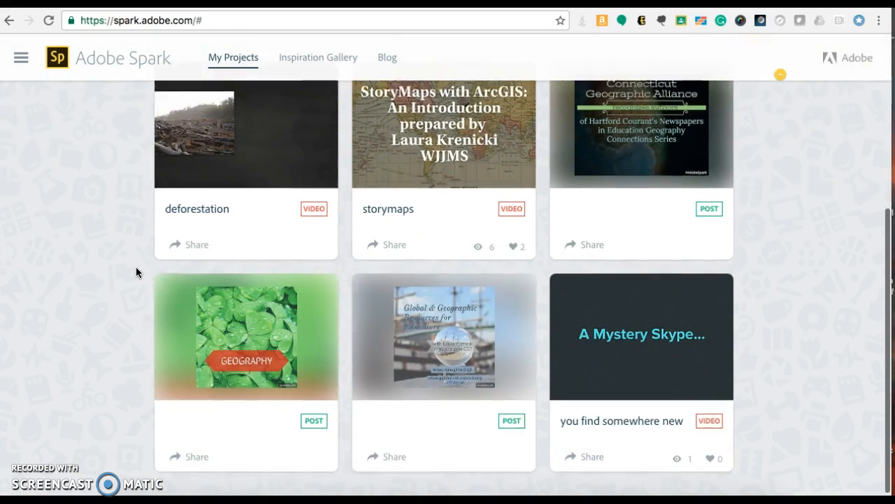
{"action": "scroll", "coordinate": [137, 269], "scroll_direction": "up", "scroll_amount": 5}
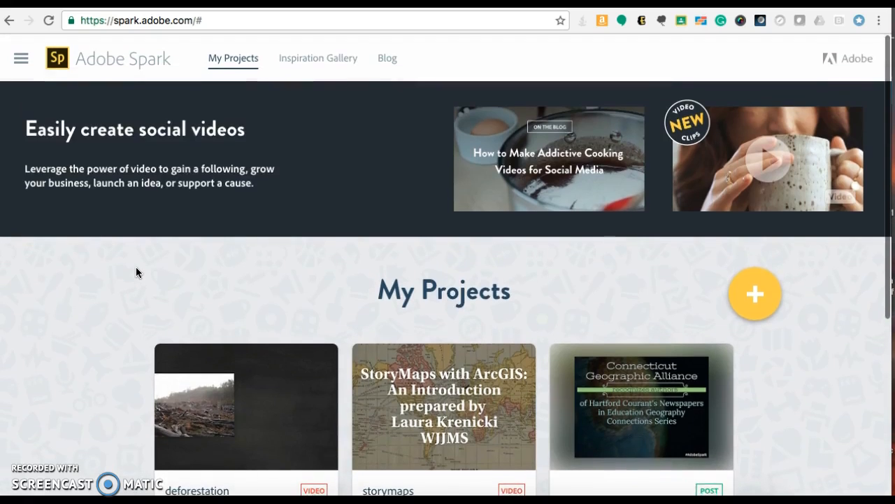
{"action": "left_click", "coordinate": [753, 296]}
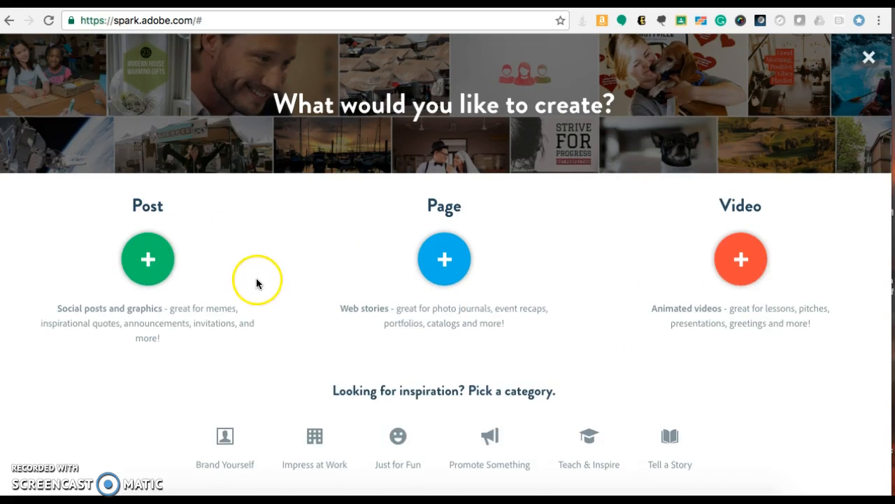
{"action": "left_click", "coordinate": [750, 275]}
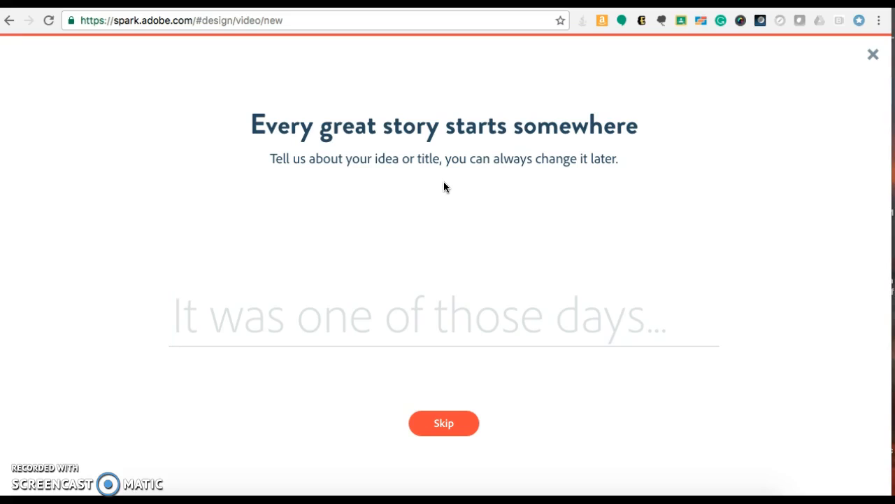
{"action": "type", "text": "geography"}
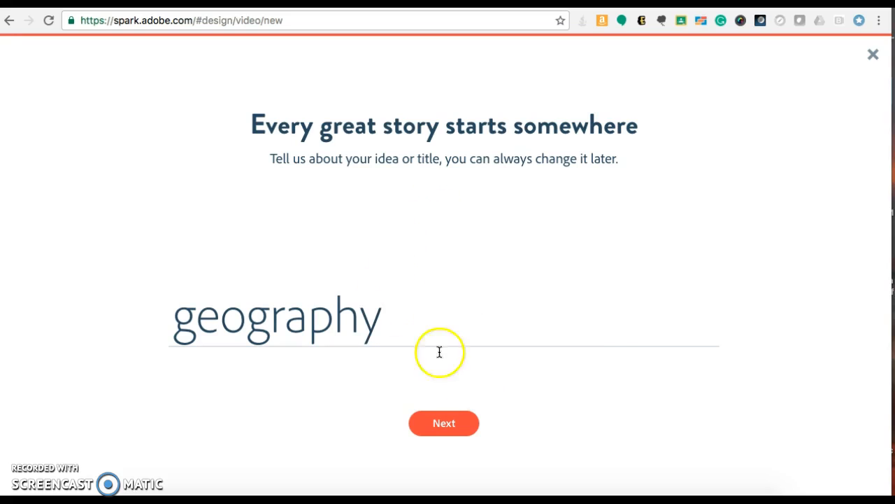
{"action": "left_click", "coordinate": [449, 424]}
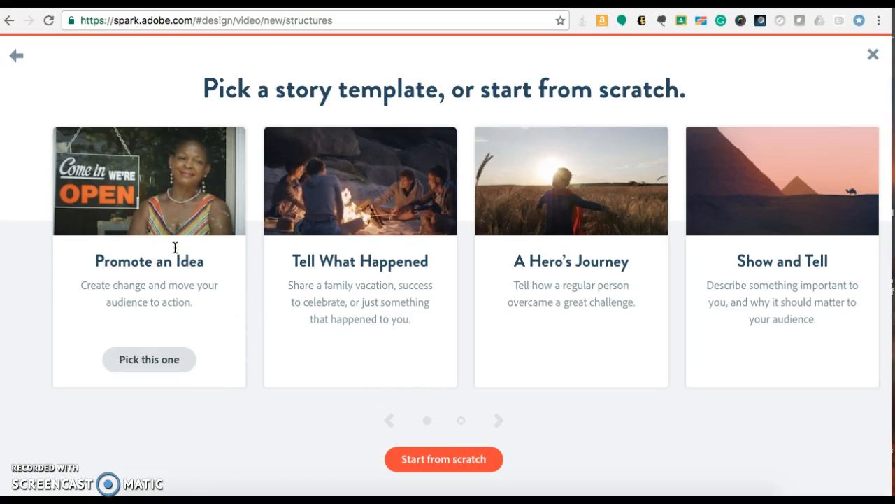
- Choose the Make Up My Own story template and dismiss the quick tips tutorial
{"action": "scroll", "coordinate": [175, 248], "scroll_direction": "right", "scroll_amount": 10}
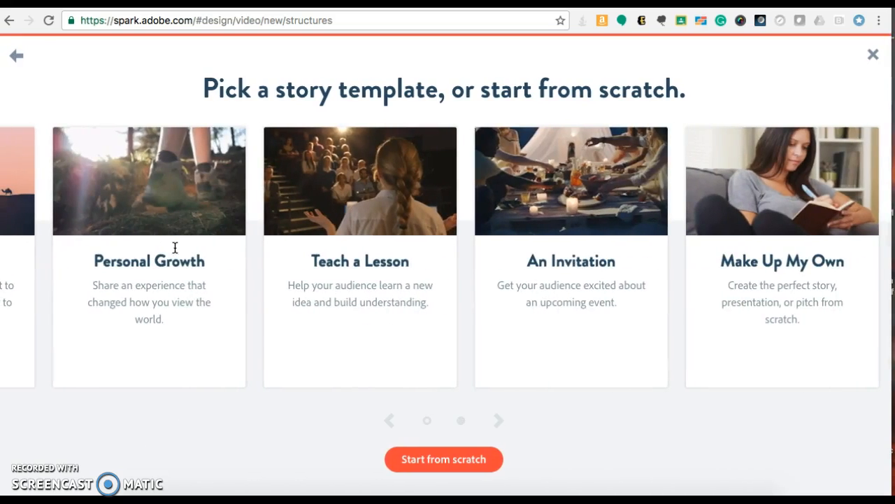
{"action": "mouse_move", "coordinate": [771, 256]}
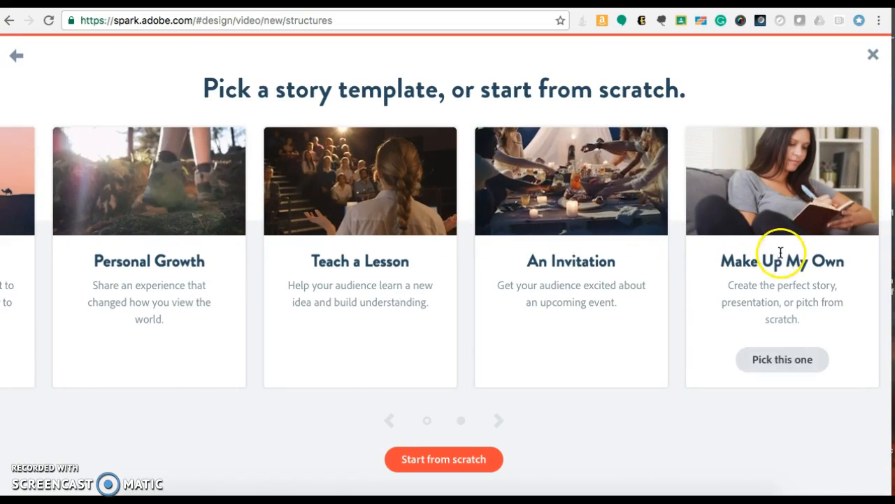
{"action": "left_click", "coordinate": [783, 360]}
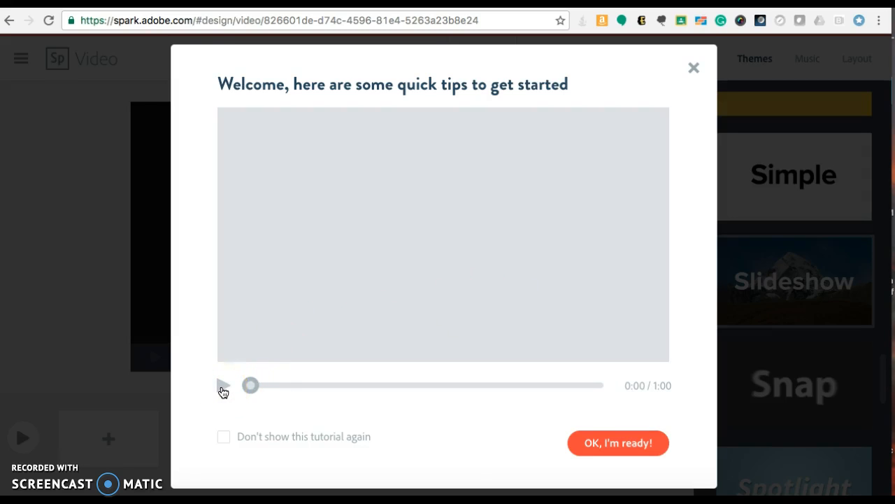
{"action": "left_click", "coordinate": [222, 389]}
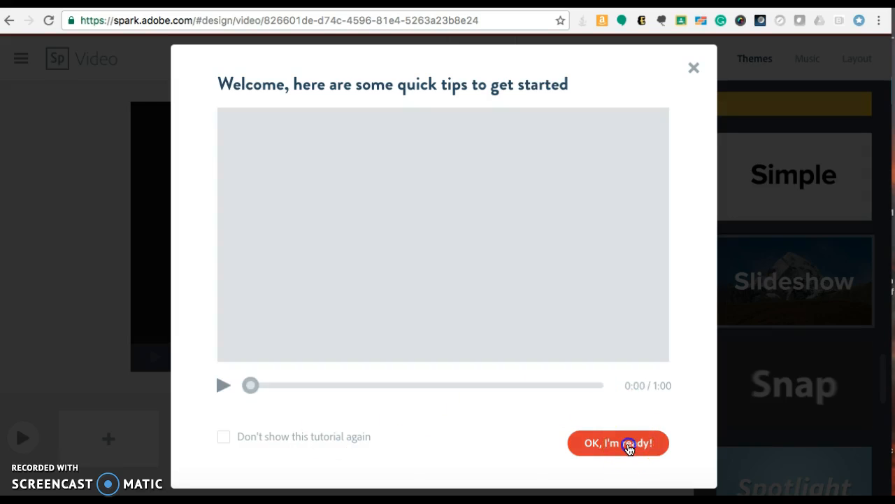
{"action": "left_click", "coordinate": [629, 445]}
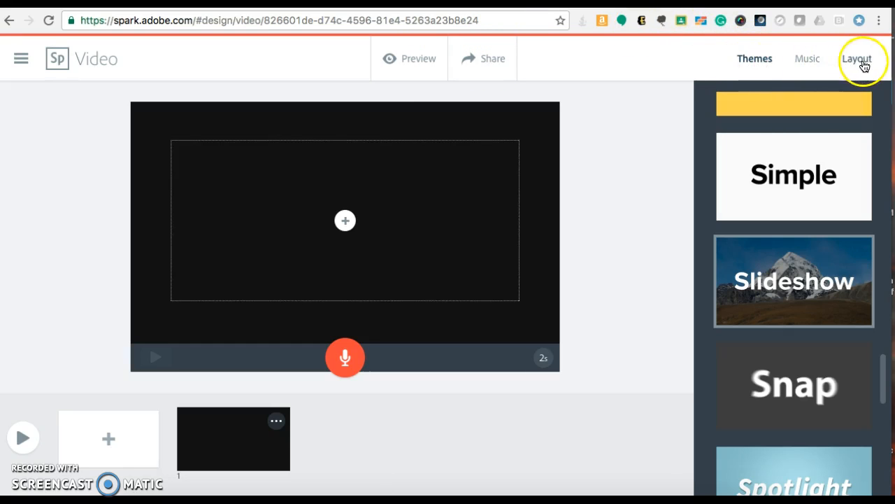
- Apply the Colorful theme to the video
{"action": "scroll", "coordinate": [834, 188], "scroll_direction": "up", "scroll_amount": 10}
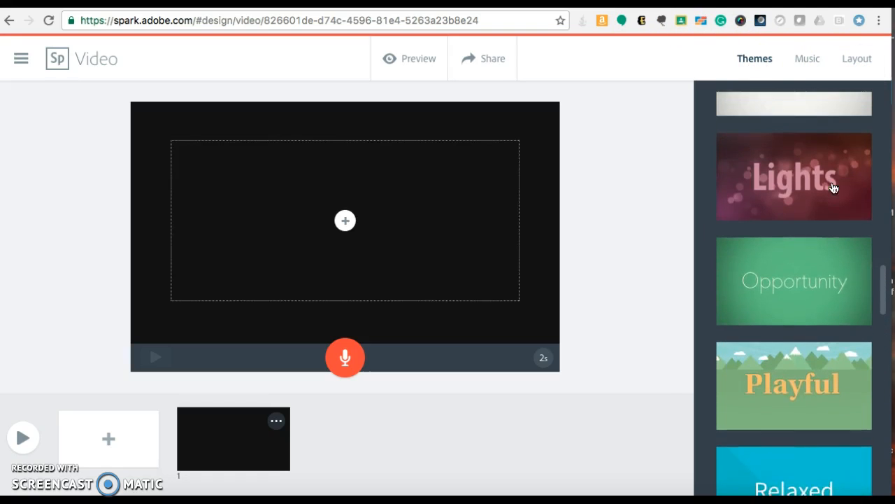
{"action": "scroll", "coordinate": [833, 188], "scroll_direction": "up", "scroll_amount": 12}
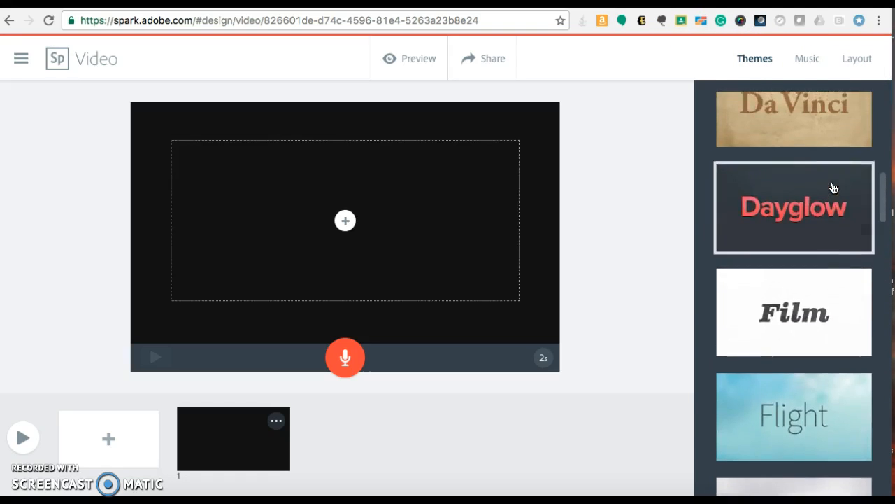
{"action": "scroll", "coordinate": [834, 188], "scroll_direction": "up", "scroll_amount": 5}
{"action": "scroll", "coordinate": [834, 187], "scroll_direction": "down", "scroll_amount": 5}
{"action": "left_click", "coordinate": [811, 257]}
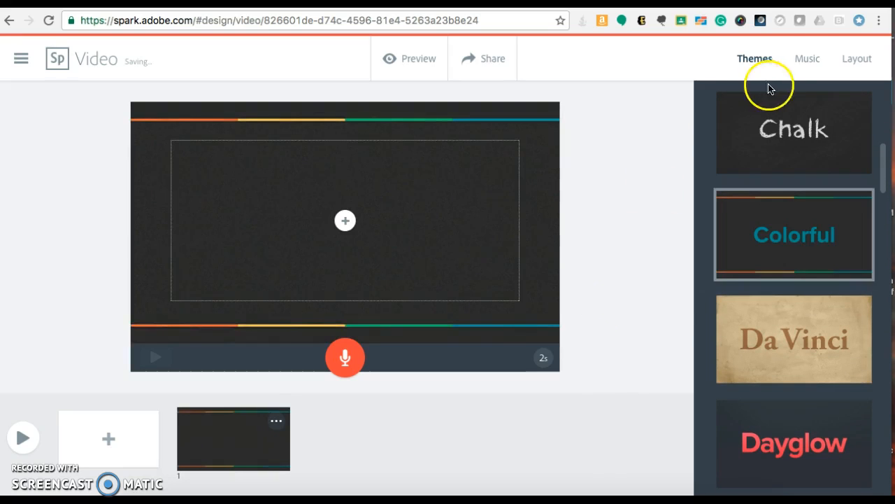
- Set the video's background music to the Thematic track Careful Scene
{"action": "left_click", "coordinate": [807, 58]}
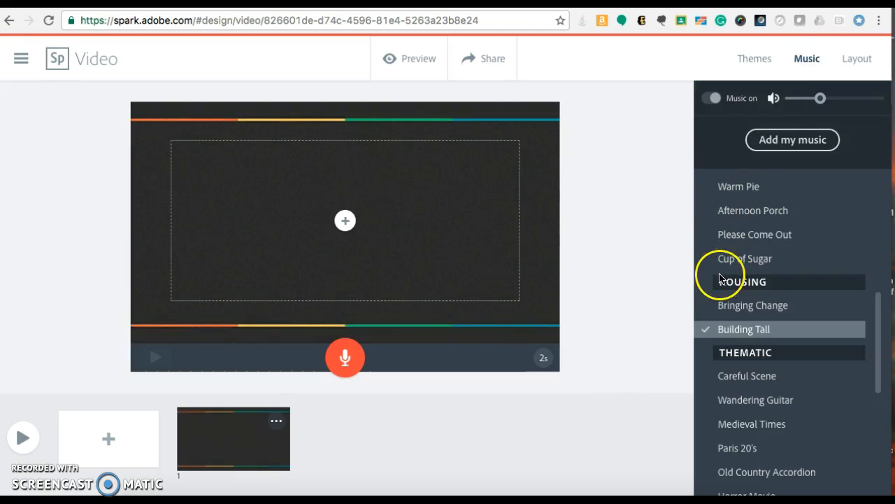
{"action": "scroll", "coordinate": [735, 334], "scroll_direction": "down", "scroll_amount": 3}
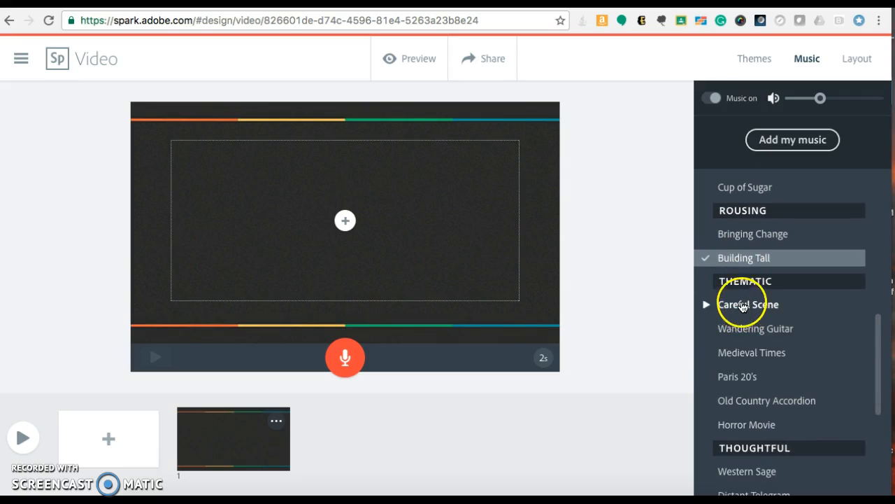
{"action": "left_click", "coordinate": [743, 303]}
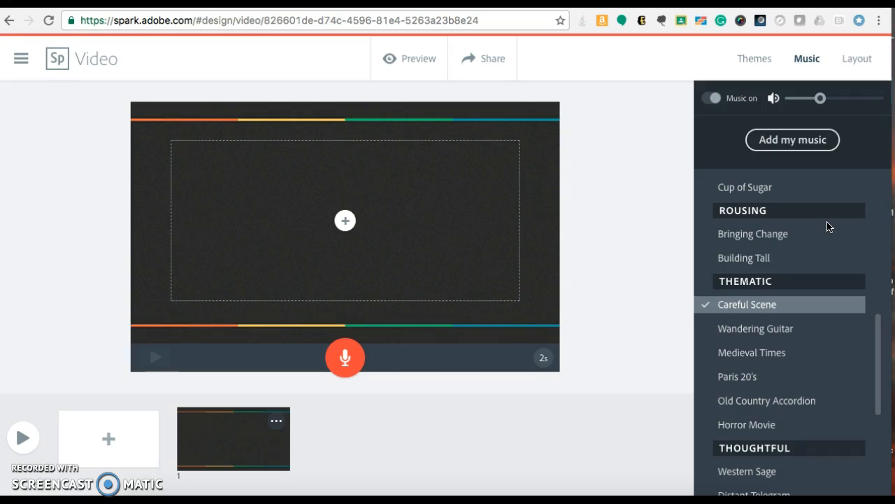
- Apply the Fullscreen + thing layout and fill the first slide's background with the map-painted hands photo from a photo search for "map"
{"action": "left_click", "coordinate": [861, 61]}
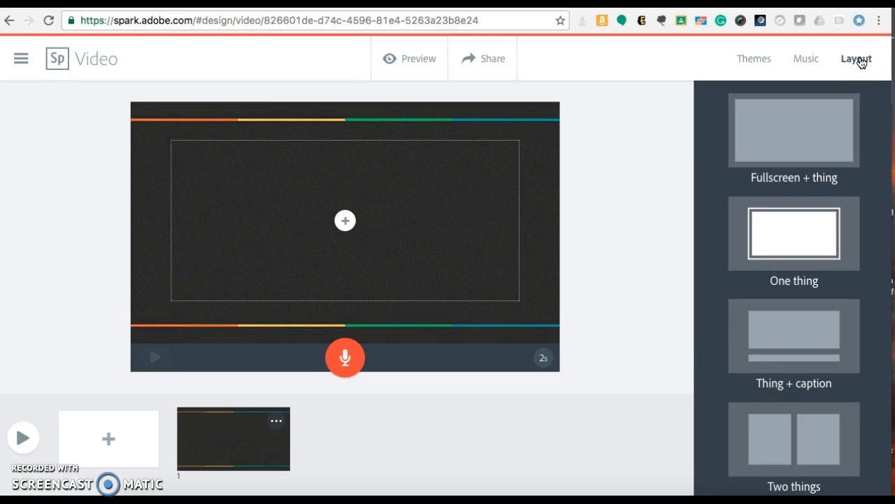
{"action": "left_click", "coordinate": [787, 139]}
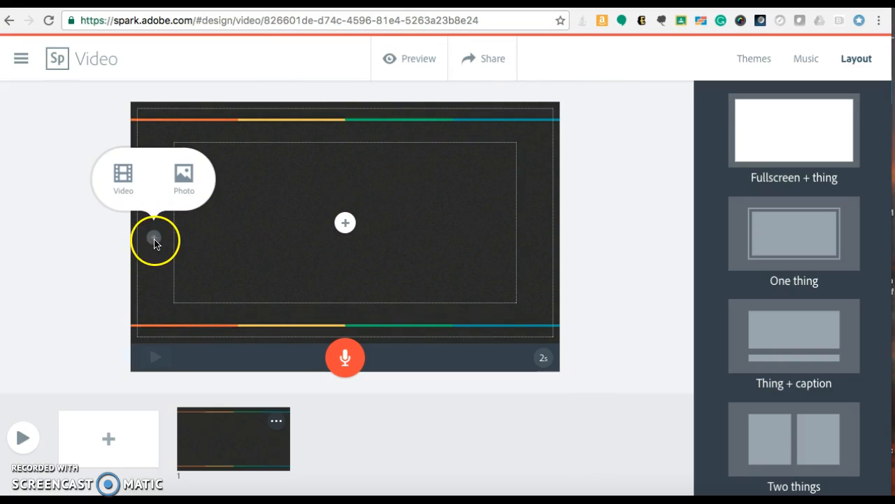
{"action": "left_click", "coordinate": [185, 175]}
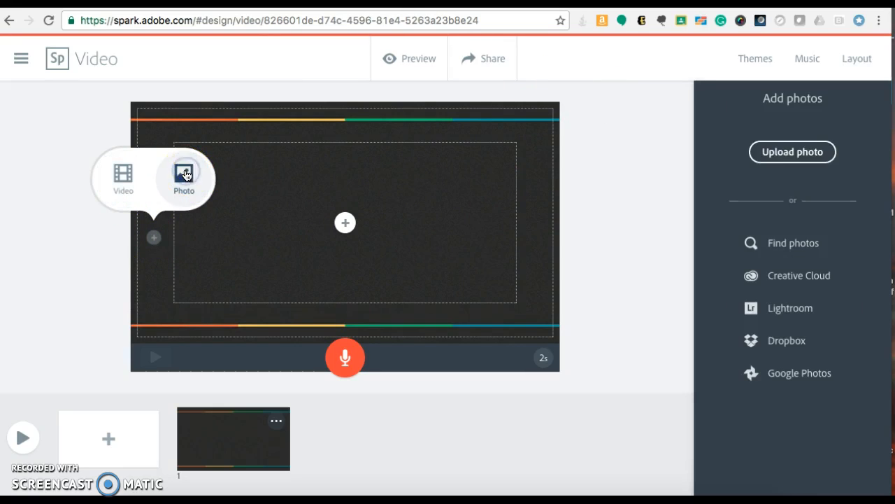
{"action": "left_click", "coordinate": [788, 153]}
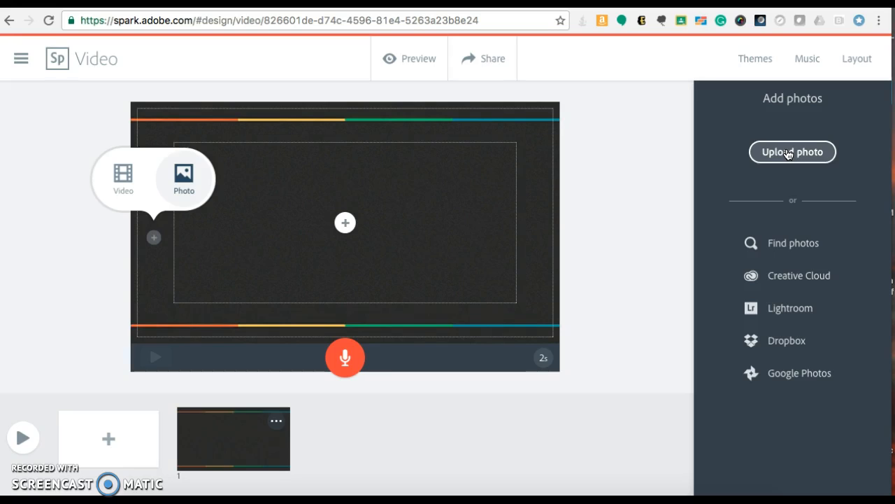
{"action": "left_click", "coordinate": [793, 242]}
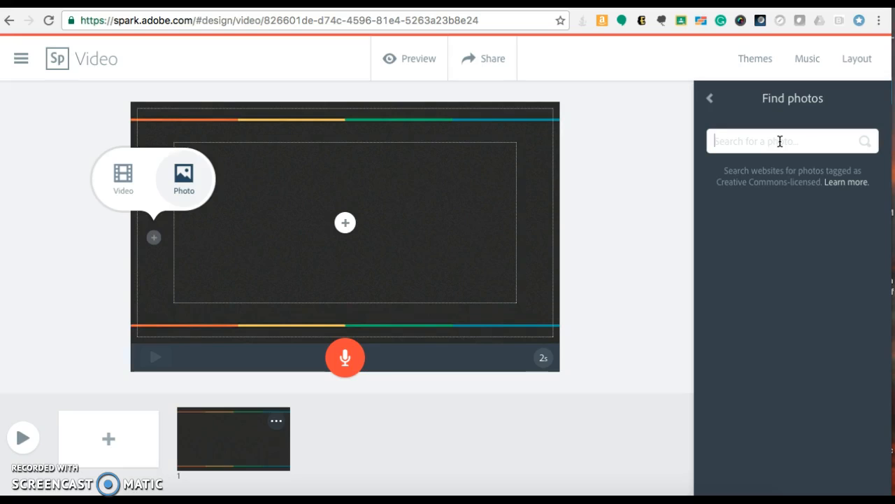
{"action": "type", "text": "map"}
{"action": "key", "text": "Return"}
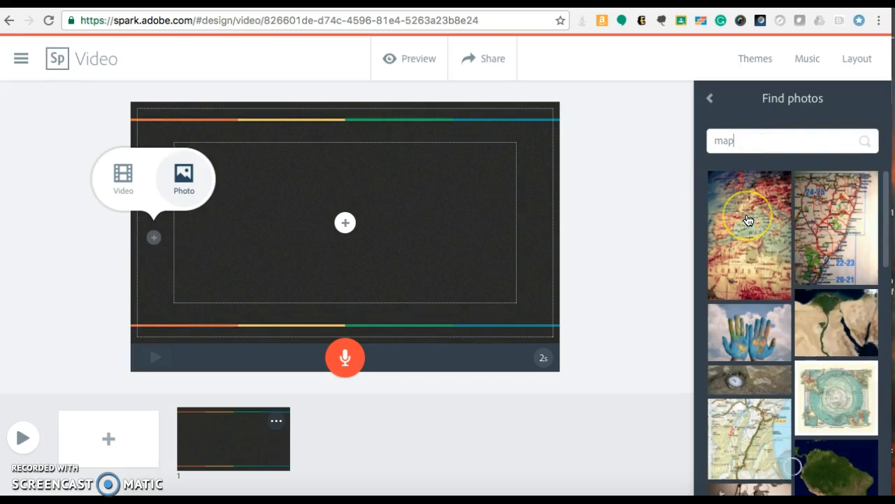
{"action": "scroll", "coordinate": [748, 219], "scroll_direction": "down", "scroll_amount": 2}
{"action": "left_click", "coordinate": [750, 266]}
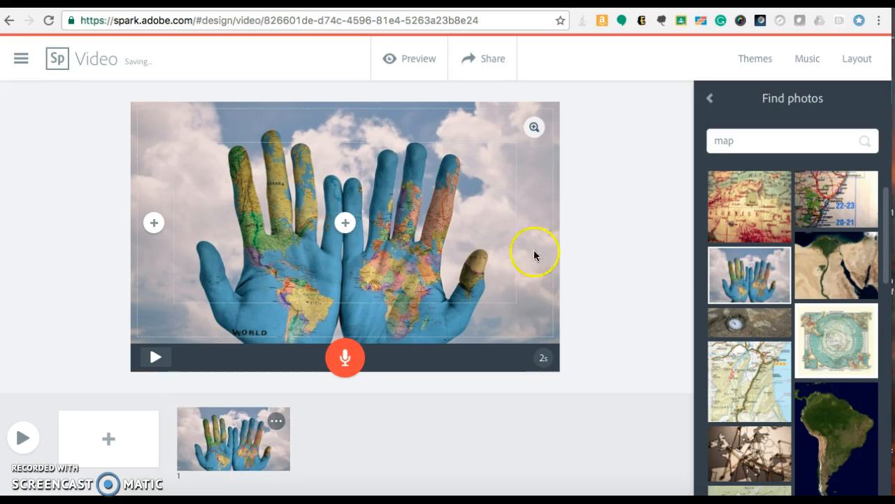
- Add centre text to the first slide reading "Latitude and Longitude" with "An important song..." on a second line
{"action": "left_click", "coordinate": [344, 224]}
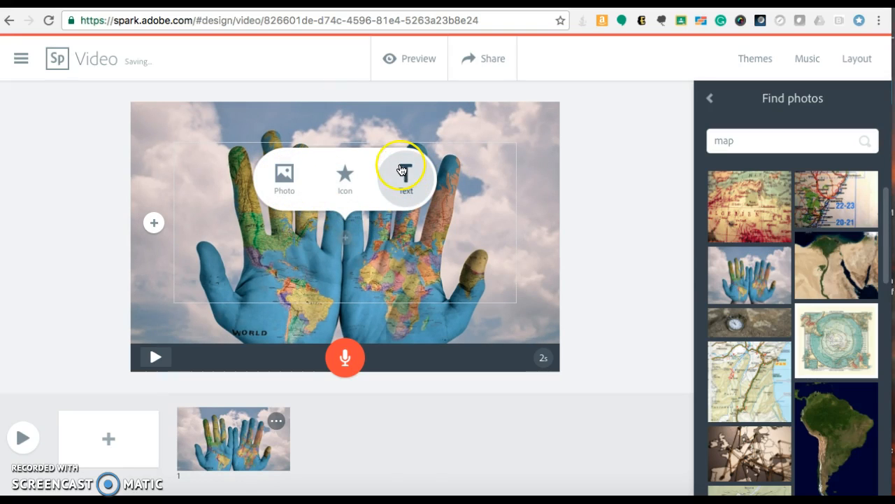
{"action": "left_click", "coordinate": [404, 175]}
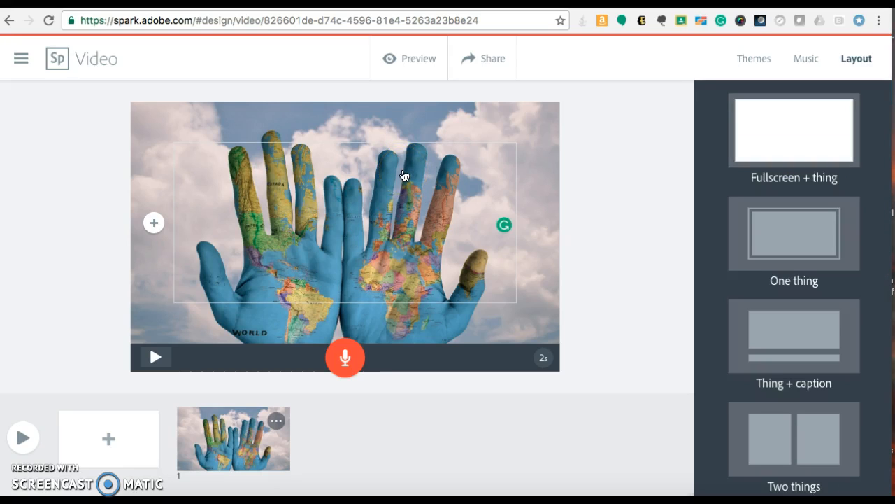
{"action": "type", "text": "Latitude"}
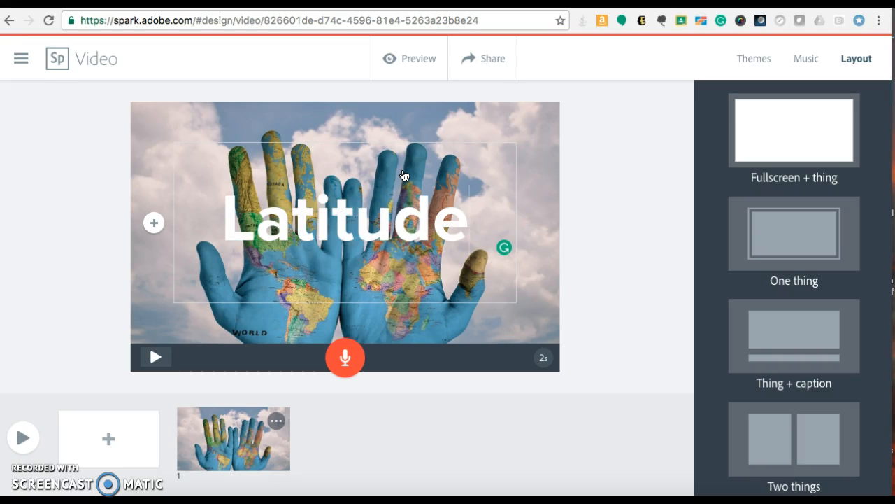
{"action": "type", "text": " and"}
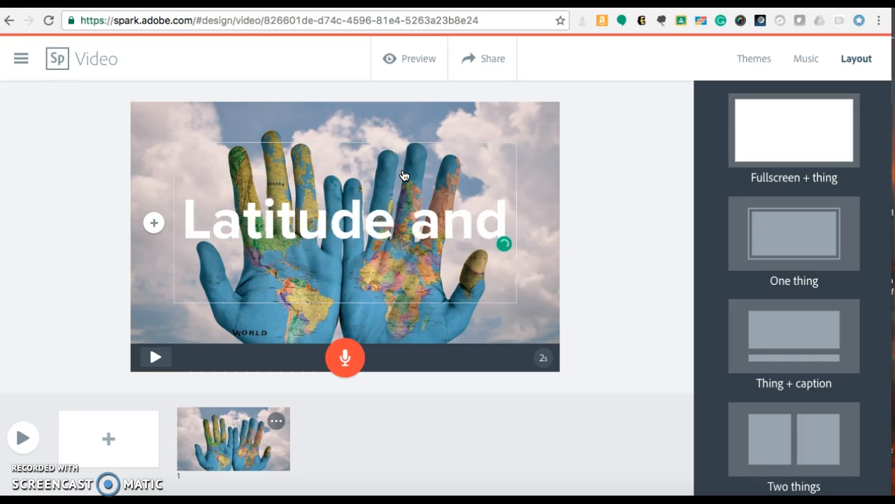
{"action": "type", "text": " Longitude"}
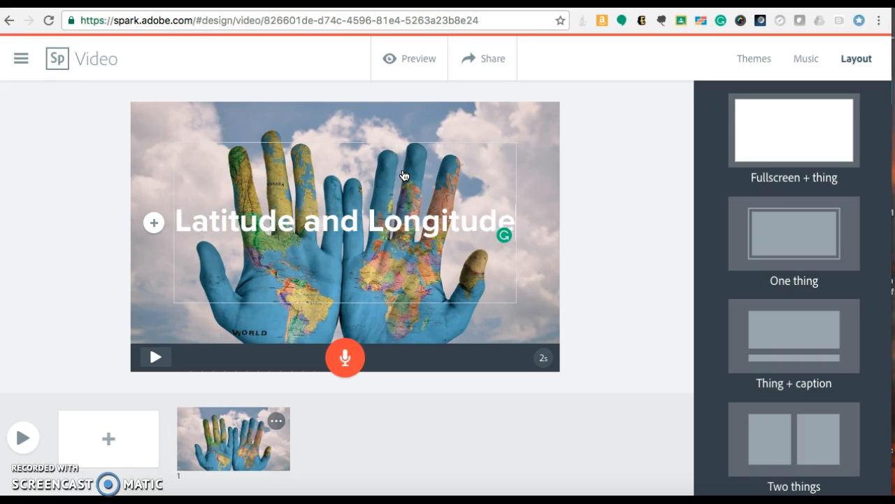
{"action": "type", "text": " An important song..."}
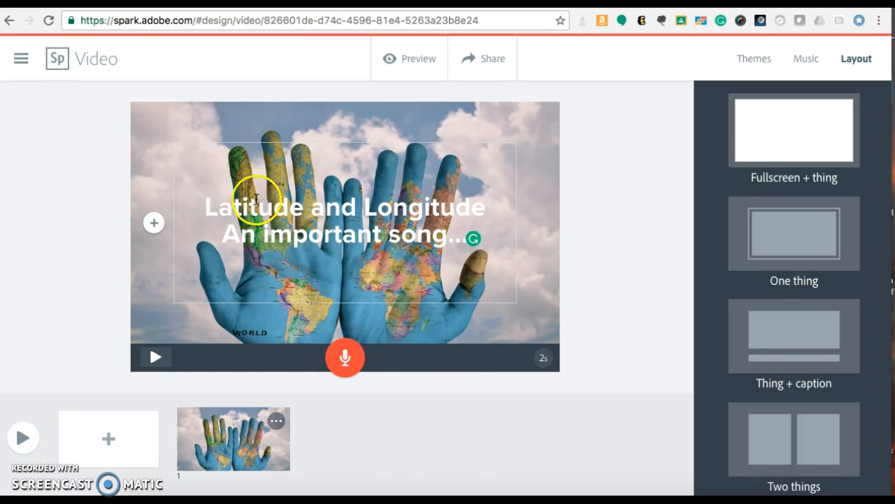
- Set the first slide's duration to 5 seconds
{"action": "left_click", "coordinate": [545, 362]}
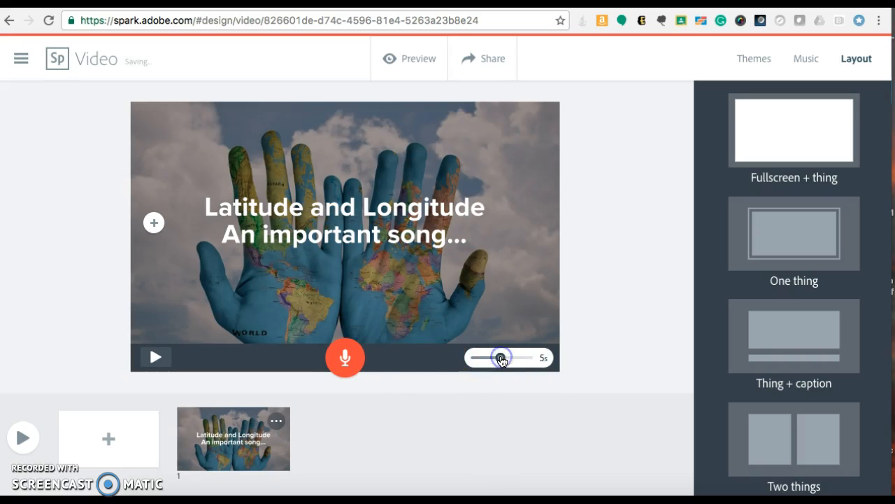
{"action": "left_click", "coordinate": [384, 393]}
- Add a second slide with the Two things layout and fill its left half with the antique world map photo from the "map" results
{"action": "left_click", "coordinate": [108, 439]}
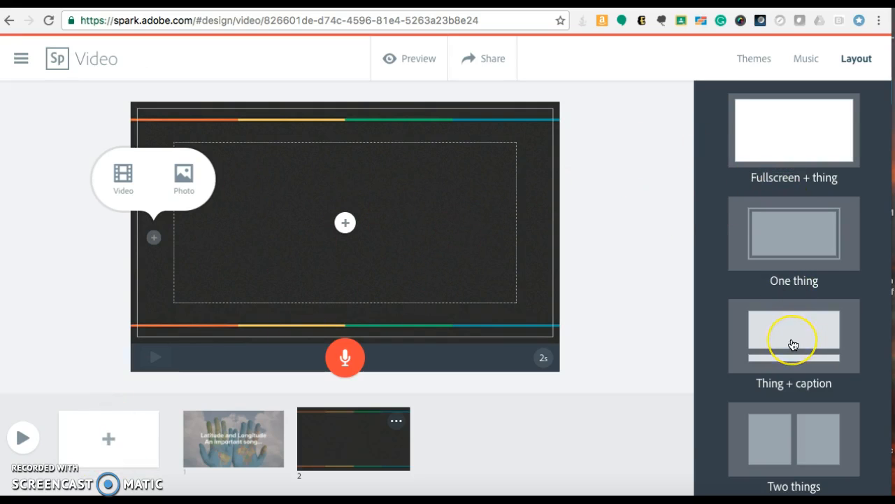
{"action": "left_click", "coordinate": [793, 416]}
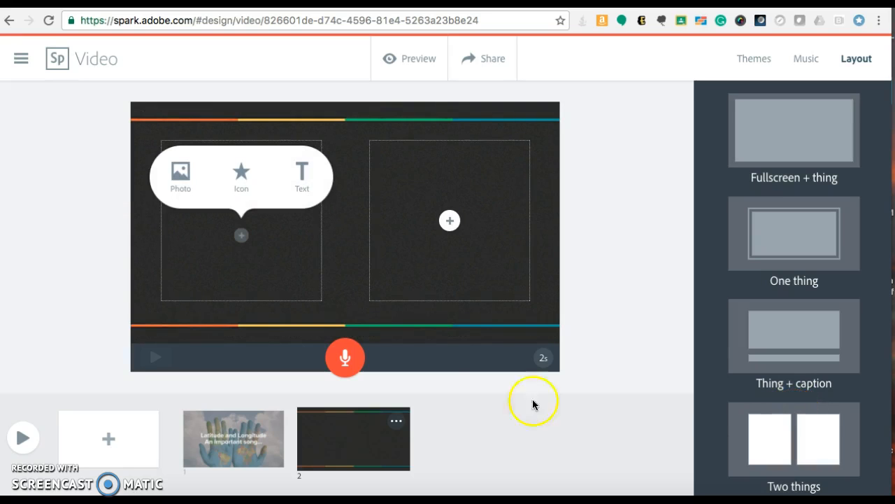
{"action": "left_click", "coordinate": [181, 170]}
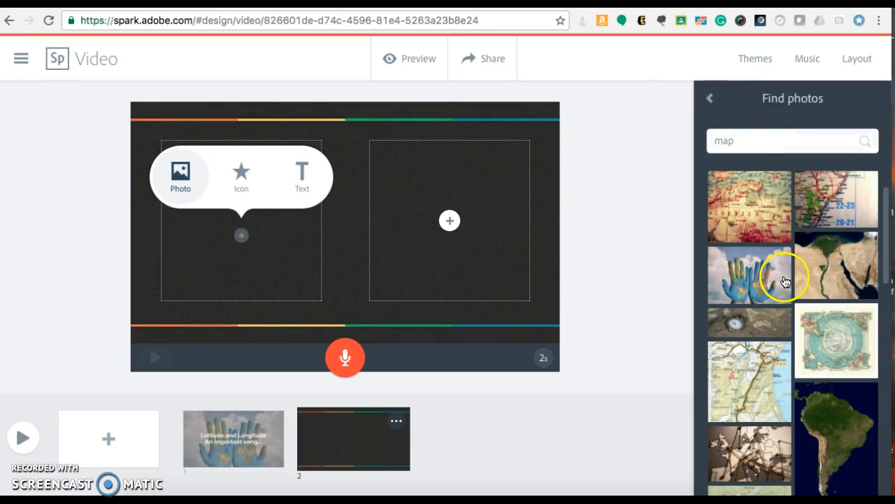
{"action": "scroll", "coordinate": [776, 277], "scroll_direction": "down", "scroll_amount": 3}
{"action": "scroll", "coordinate": [785, 281], "scroll_direction": "down", "scroll_amount": 3}
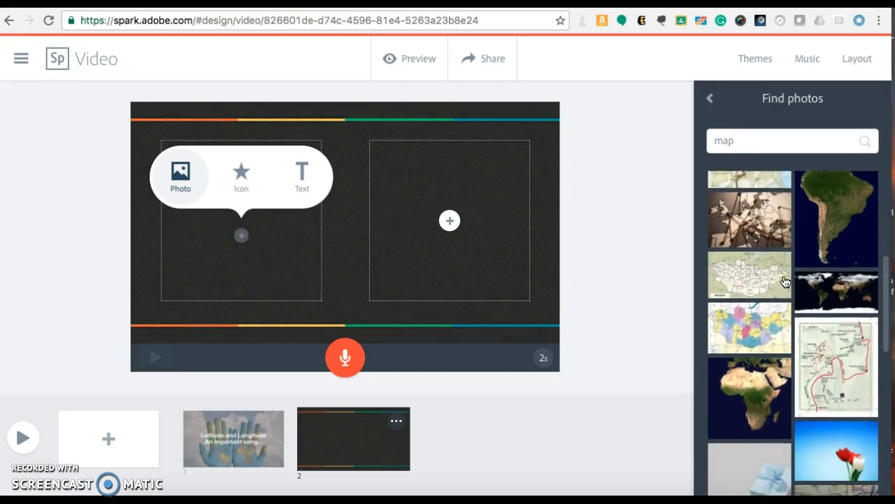
{"action": "scroll", "coordinate": [785, 281], "scroll_direction": "down", "scroll_amount": 3}
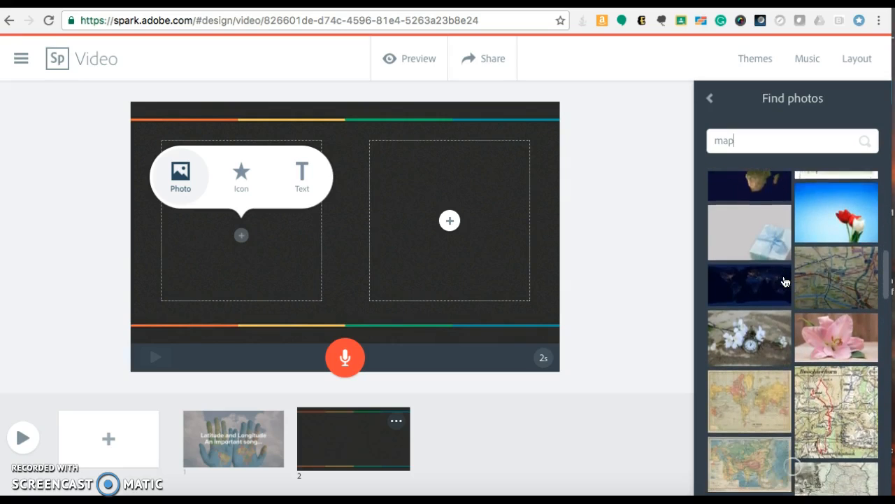
{"action": "left_click", "coordinate": [752, 322]}
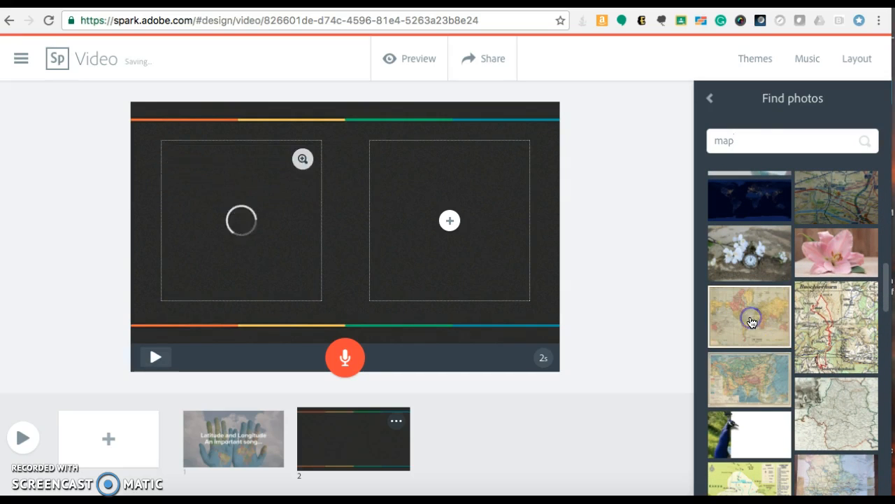
- Add the text "Longitude goes up and down..." beside the world map and set the second slide's duration to 4 seconds
{"action": "left_click", "coordinate": [449, 221]}
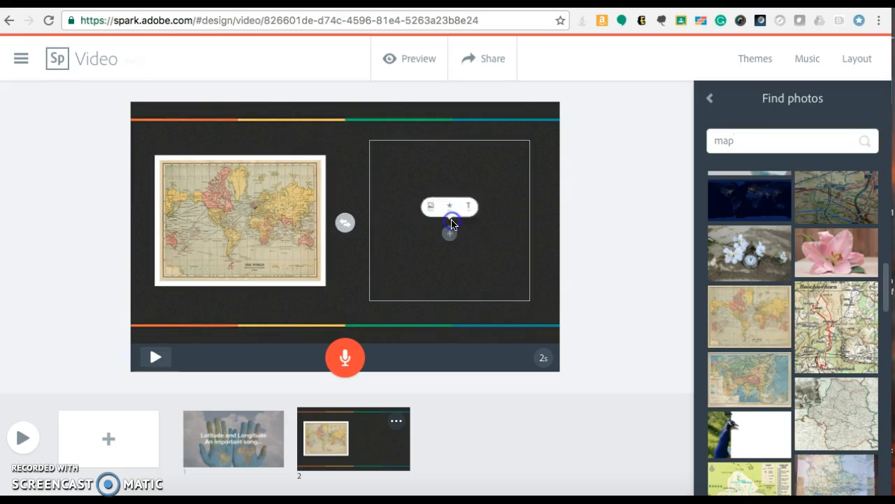
{"action": "left_click", "coordinate": [511, 192]}
{"action": "type", "text": "Longitude goes up and down..."}
{"action": "left_click", "coordinate": [452, 231]}
{"action": "left_click", "coordinate": [289, 284]}
{"action": "left_click", "coordinate": [544, 357]}
{"action": "left_click_drag", "start_coordinate": [487, 361], "coordinate": [495, 360]}
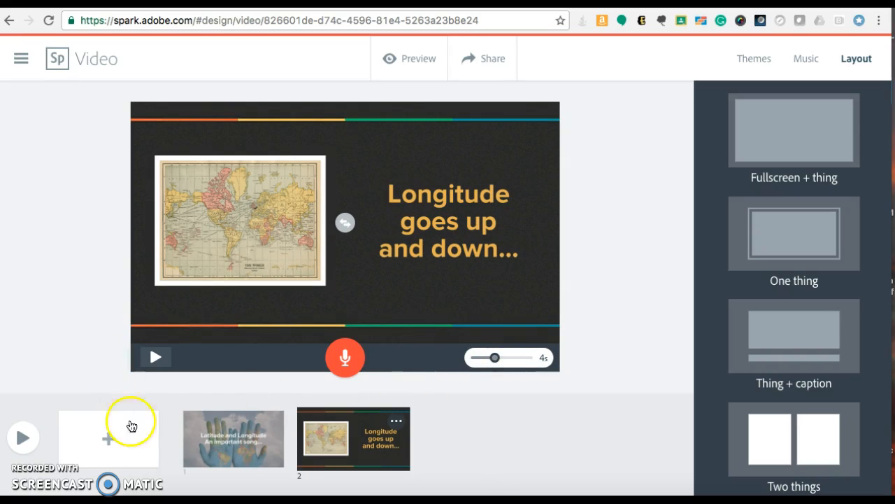
- Add a third slide and fill its left half with the physical map of Asia photo from the "map" results
{"action": "left_click", "coordinate": [110, 447]}
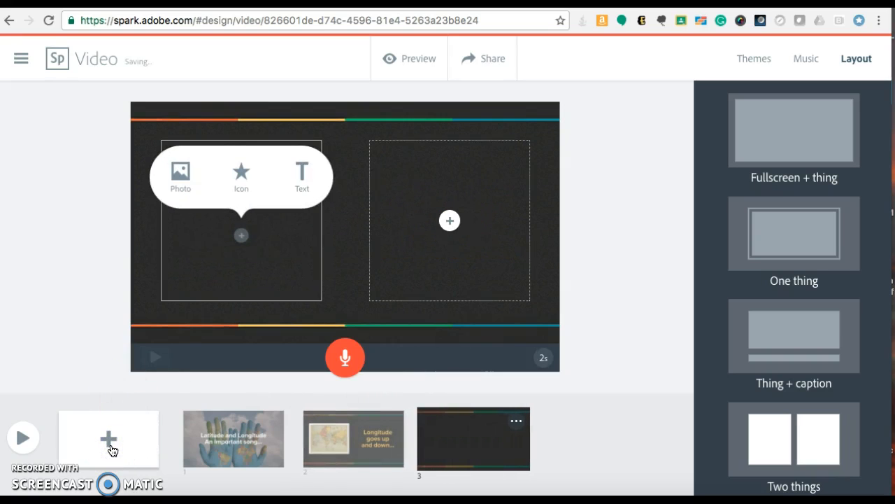
{"action": "left_click", "coordinate": [180, 172]}
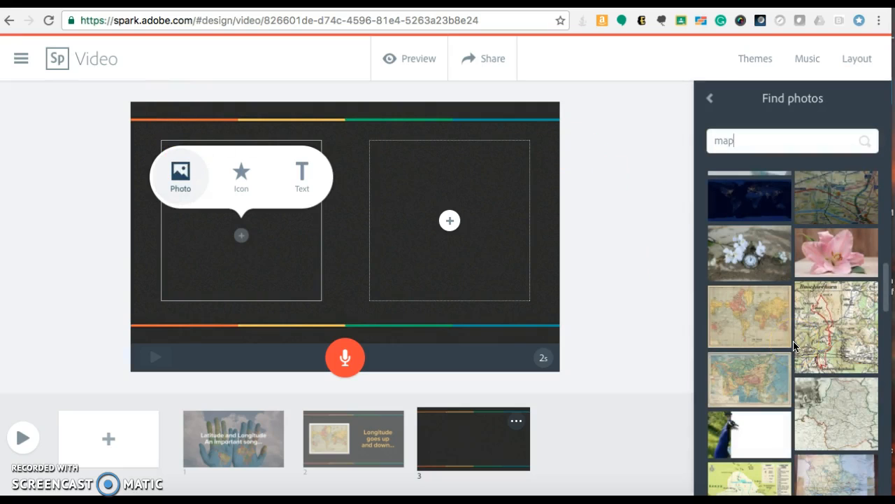
{"action": "scroll", "coordinate": [794, 343], "scroll_direction": "down", "scroll_amount": 1}
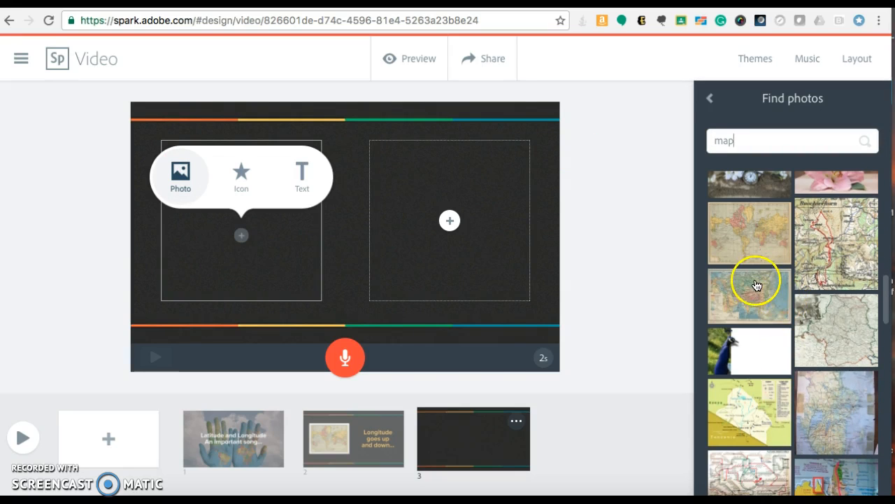
{"action": "left_click", "coordinate": [754, 286]}
- Add the text "Latitude goes round and round!" beside the Asia map and set the third slide's duration to 4 seconds
{"action": "left_click", "coordinate": [449, 219]}
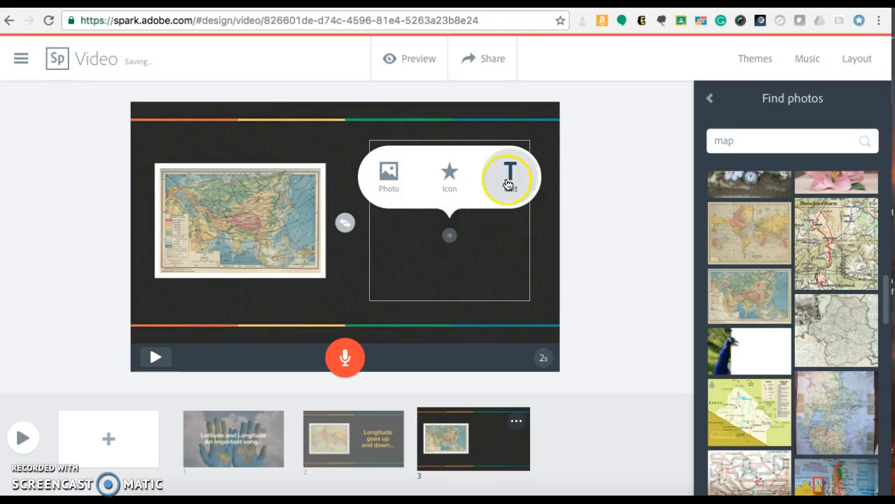
{"action": "left_click", "coordinate": [510, 175]}
{"action": "type", "text": "Lati"}
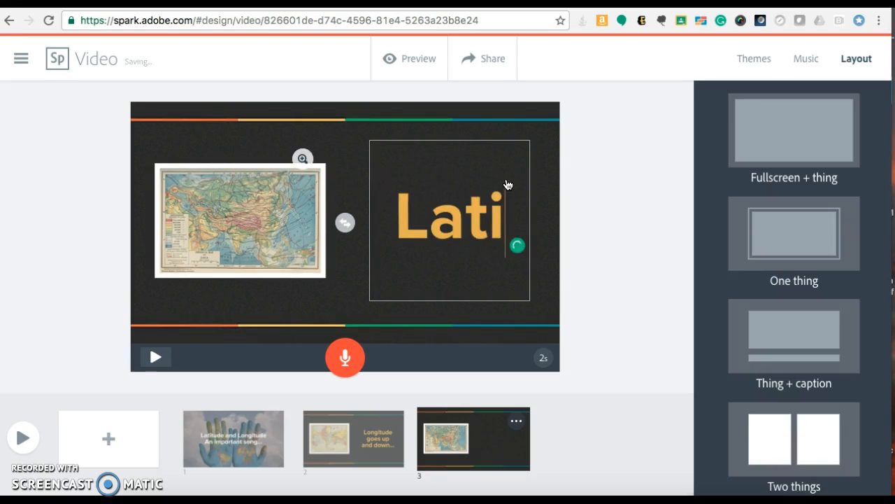
{"action": "type", "text": "tude goes roun d"}
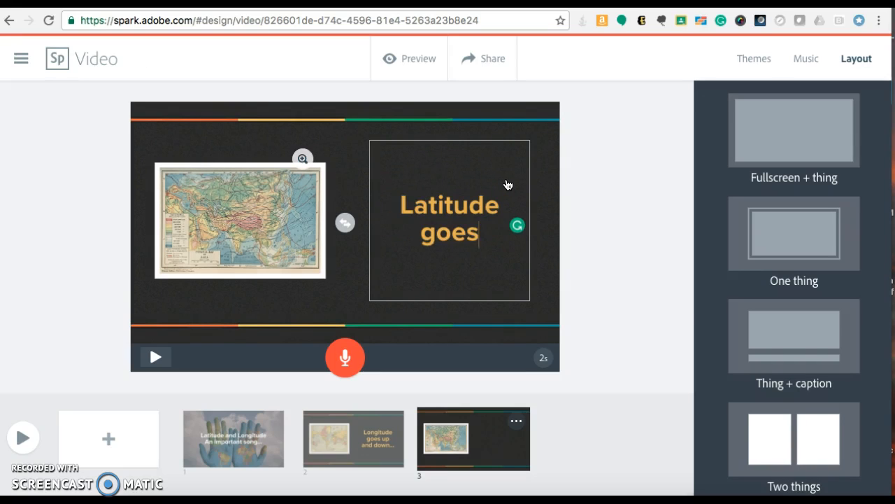
{"action": "key", "text": "BackSpace"}
{"action": "type", "text": "d"}
{"action": "key", "text": "BackSpace"}
{"action": "key", "text": "BackSpace"}
{"action": "type", "text": "d and round!"}
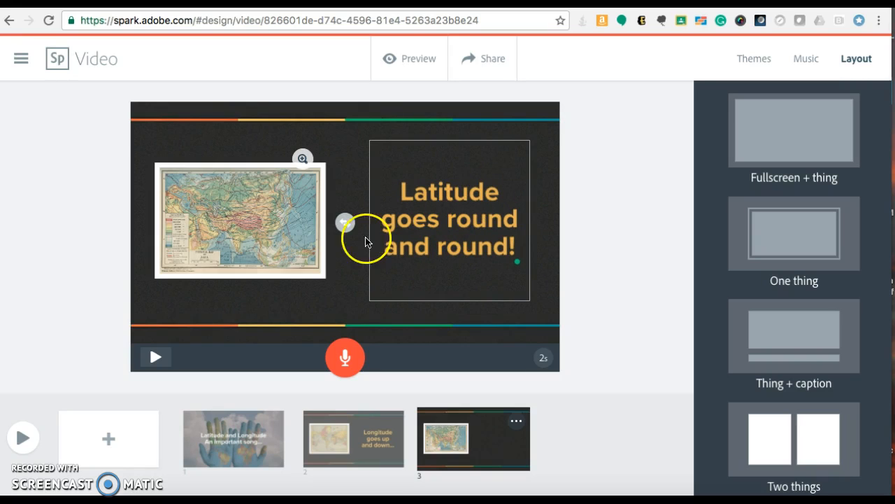
{"action": "left_click", "coordinate": [543, 373]}
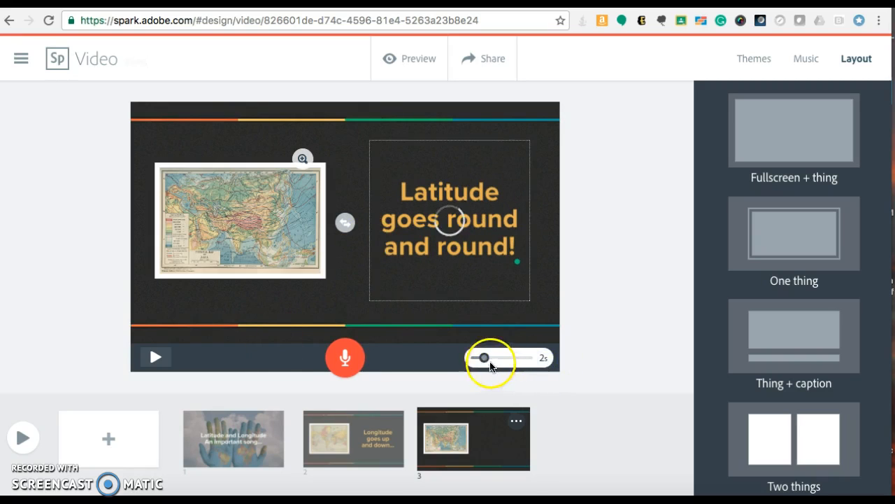
- Preview the video from the first slide, pause it on the third slide and return to the editor
{"action": "left_click", "coordinate": [240, 435]}
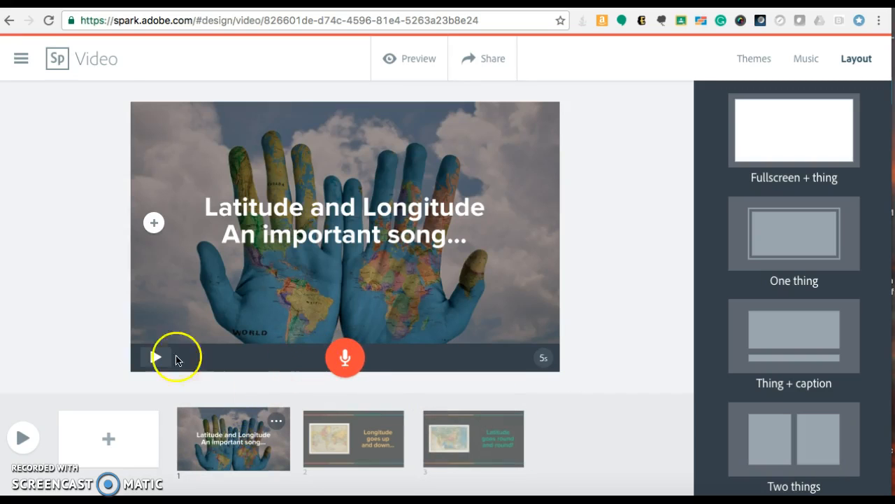
{"action": "left_click", "coordinate": [409, 60]}
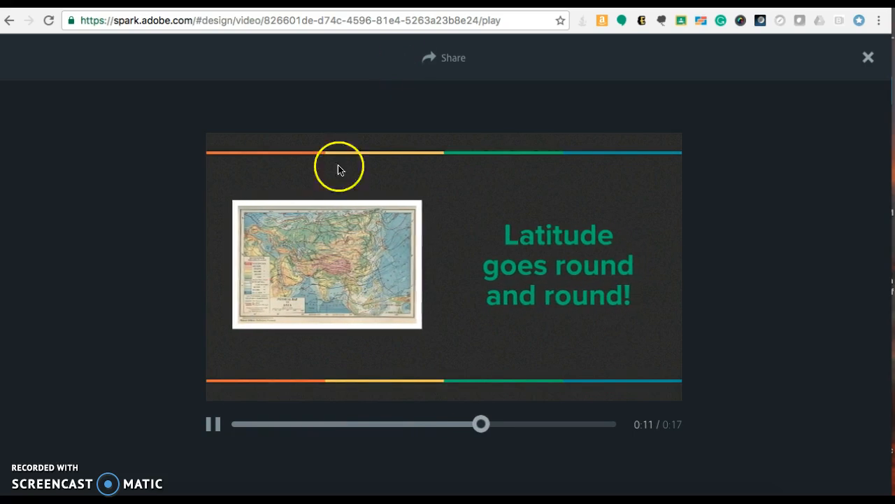
{"action": "left_click", "coordinate": [217, 432]}
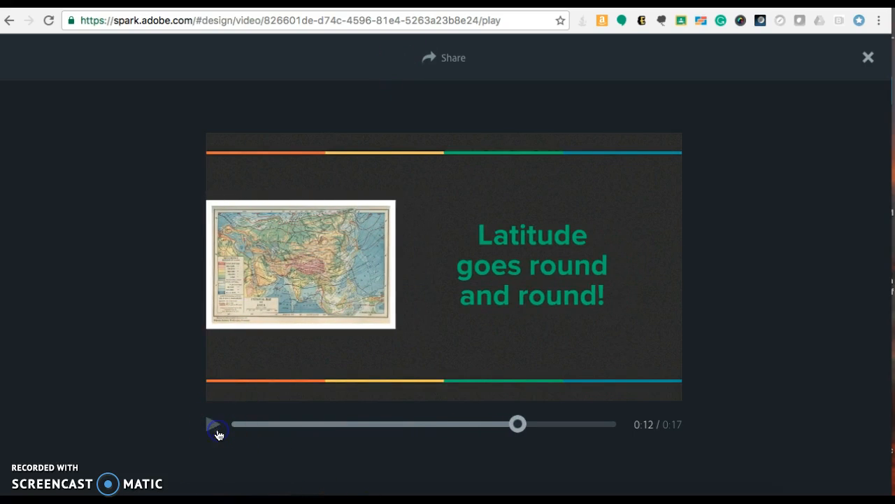
{"action": "left_click", "coordinate": [868, 57]}
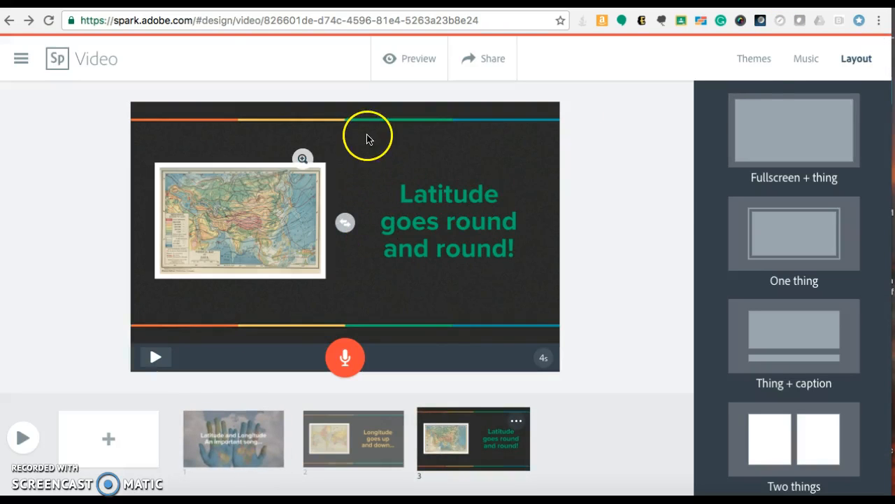
- Change the third slide to the Fullscreen + thing layout and the second slide to the Thing + caption layout
{"action": "left_click", "coordinate": [794, 148]}
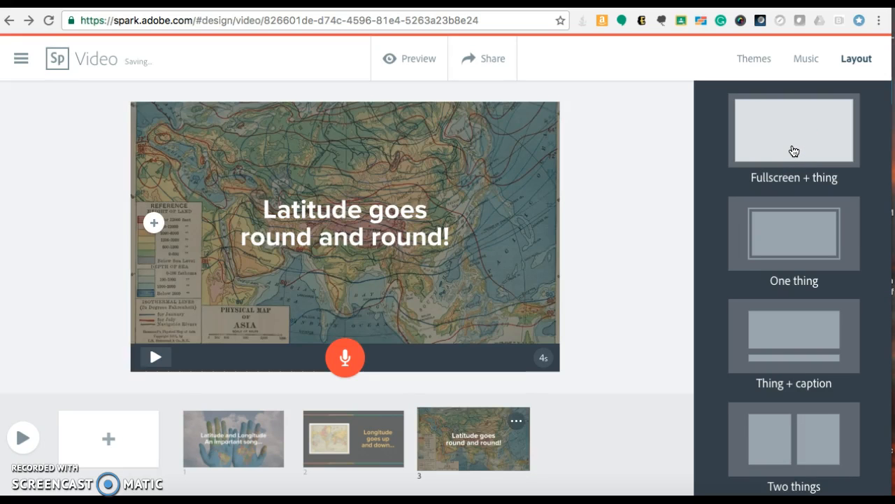
{"action": "left_click", "coordinate": [549, 236]}
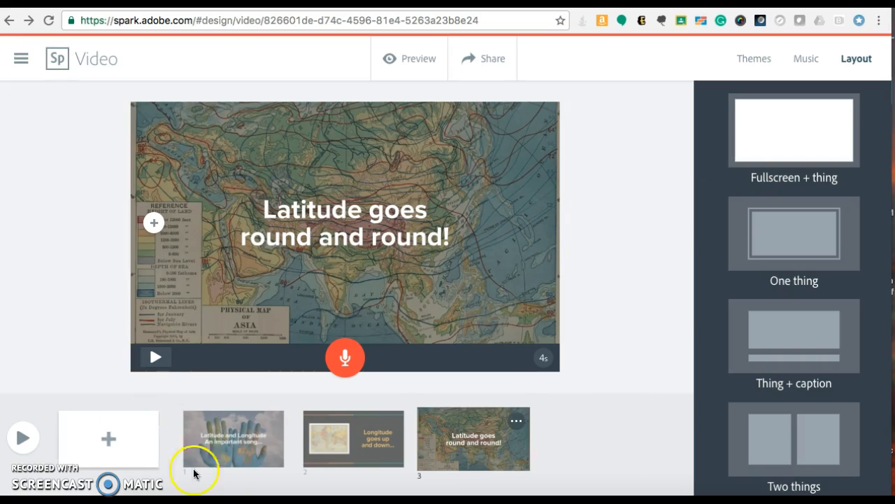
{"action": "left_click", "coordinate": [338, 440]}
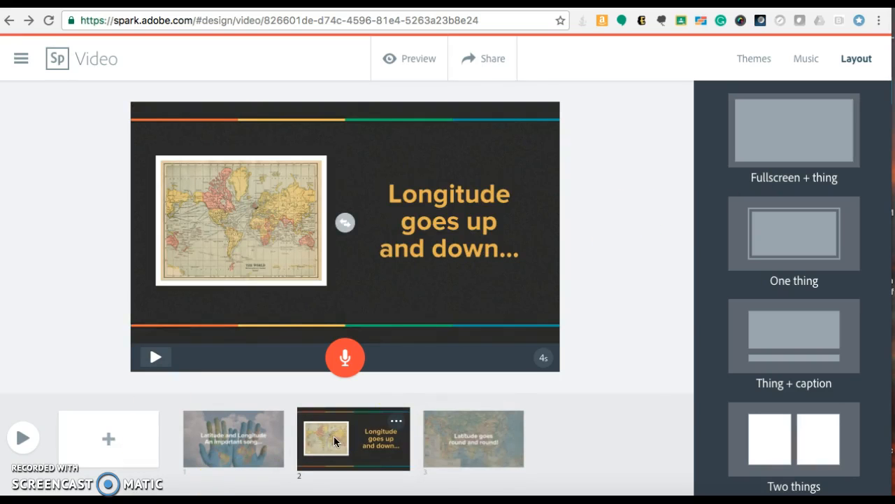
{"action": "left_click", "coordinate": [780, 351]}
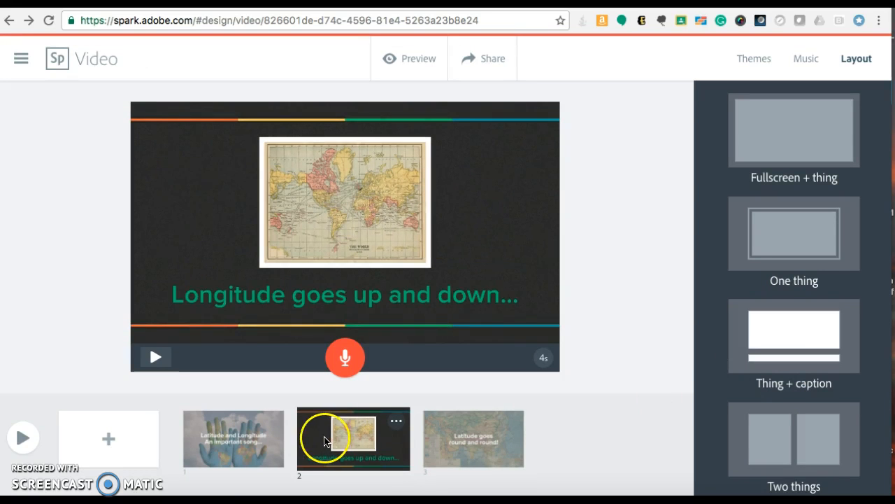
- Set the durations of the second and third slides to 3 seconds each
{"action": "left_click", "coordinate": [540, 357]}
{"action": "left_click", "coordinate": [493, 359]}
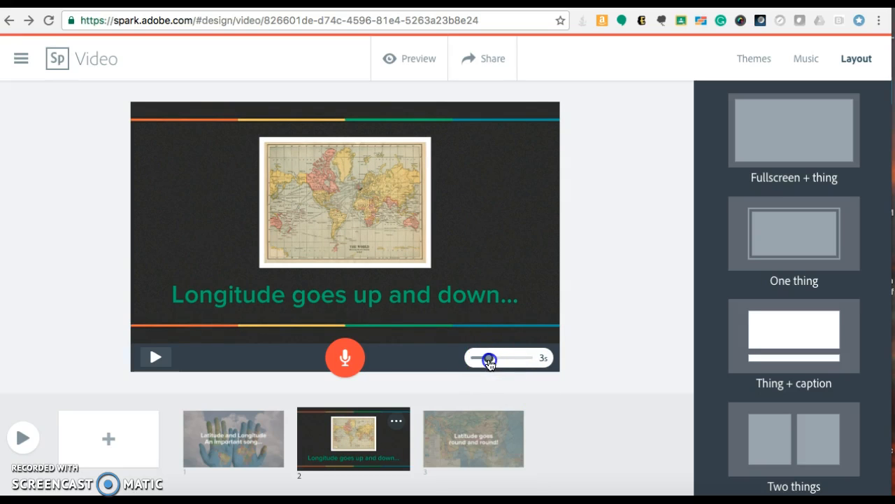
{"action": "left_click", "coordinate": [480, 429]}
{"action": "left_click", "coordinate": [544, 358]}
{"action": "left_click", "coordinate": [492, 357]}
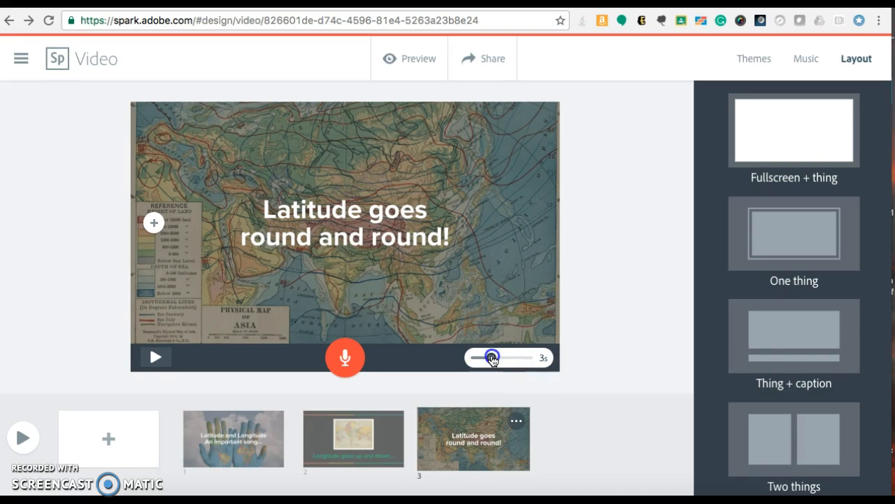
{"action": "left_click", "coordinate": [400, 394]}
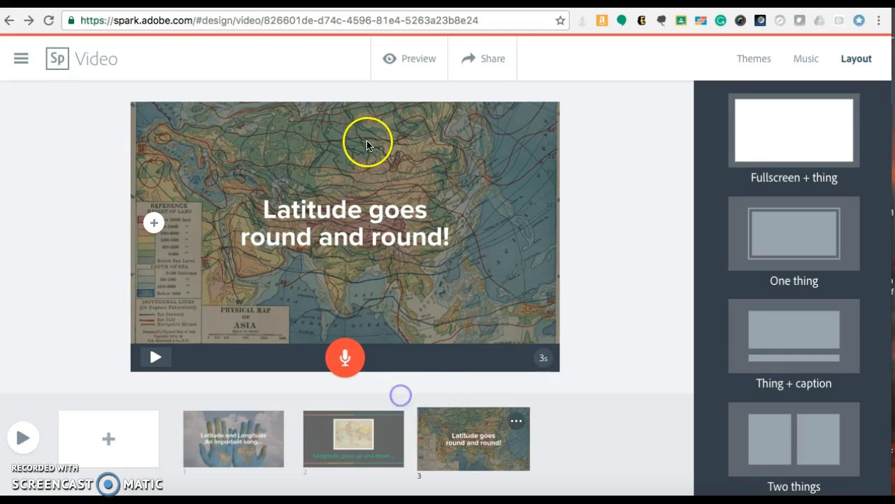
- Preview the video with the revised layouts and durations, and return to the editor
{"action": "left_click", "coordinate": [396, 60]}
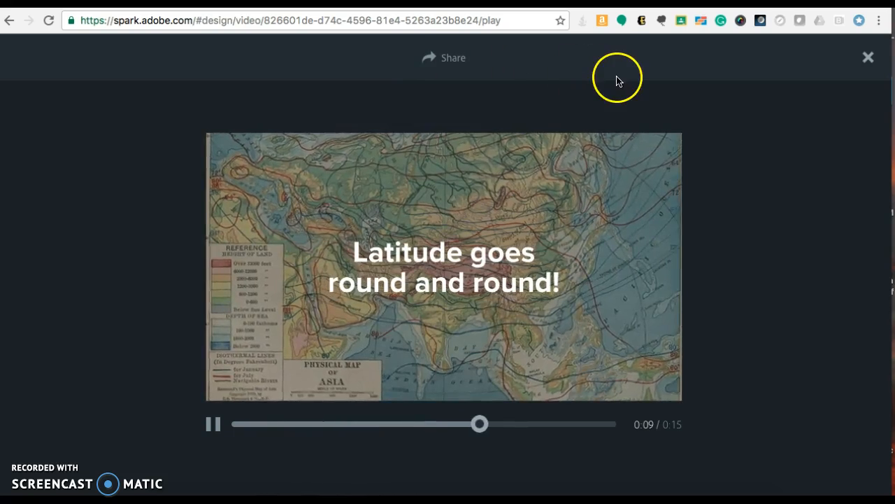
{"action": "left_click", "coordinate": [868, 57]}
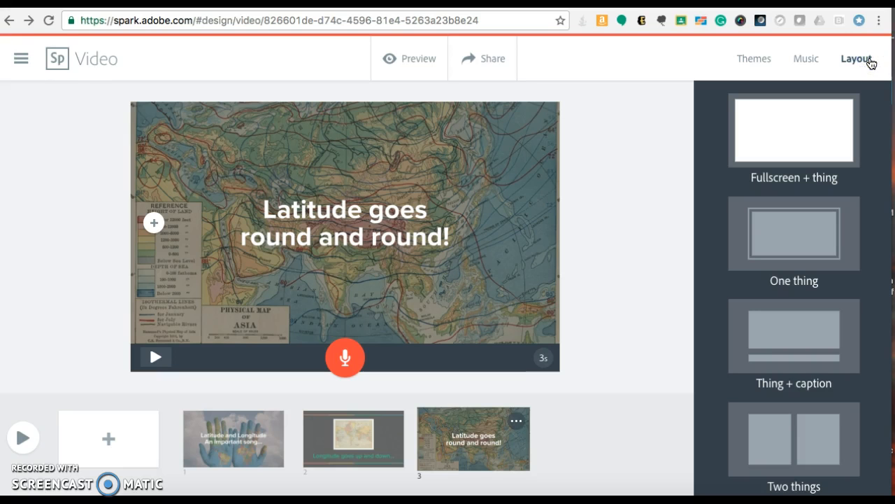